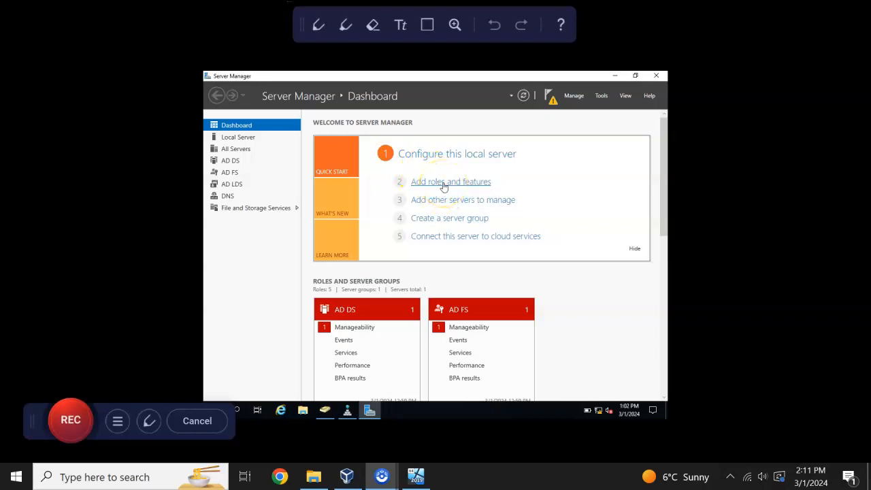
Review the server roles and features offered for the local server in the Add Roles and Features Wizard without installing anything, and close Server Manager.
{"action": "left_click", "coordinate": [443, 183]}
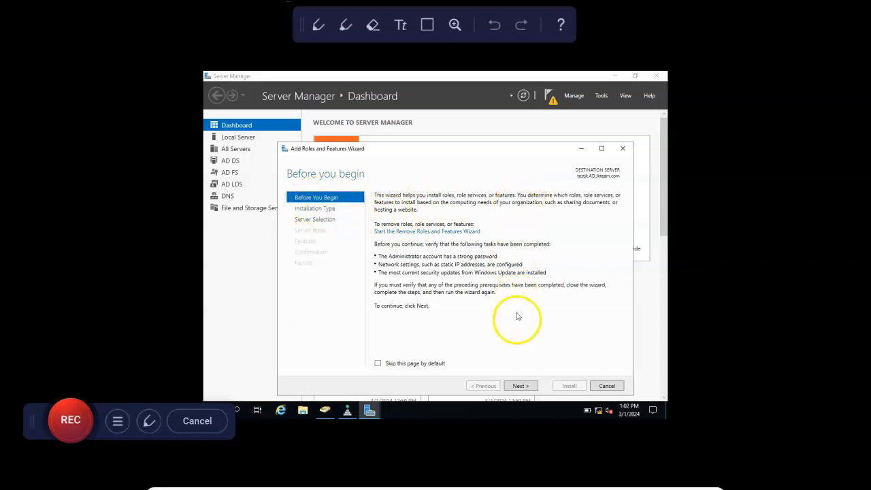
{"action": "left_click", "coordinate": [528, 392]}
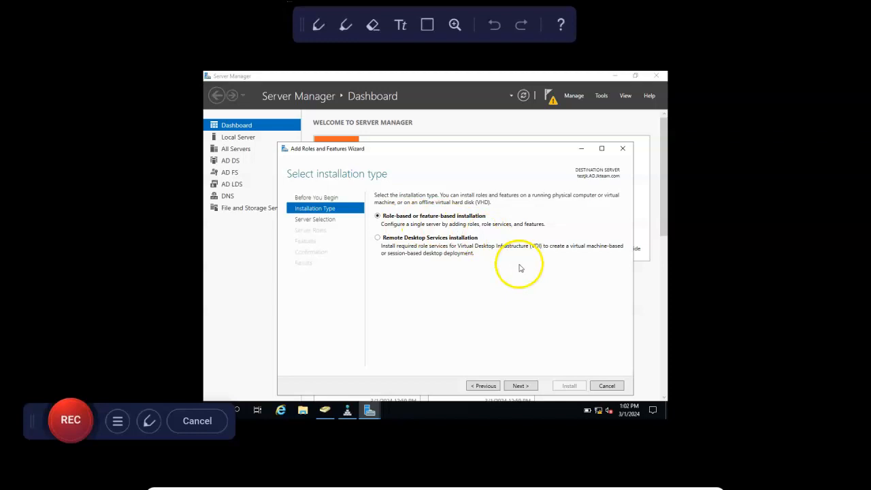
{"action": "left_click", "coordinate": [527, 389]}
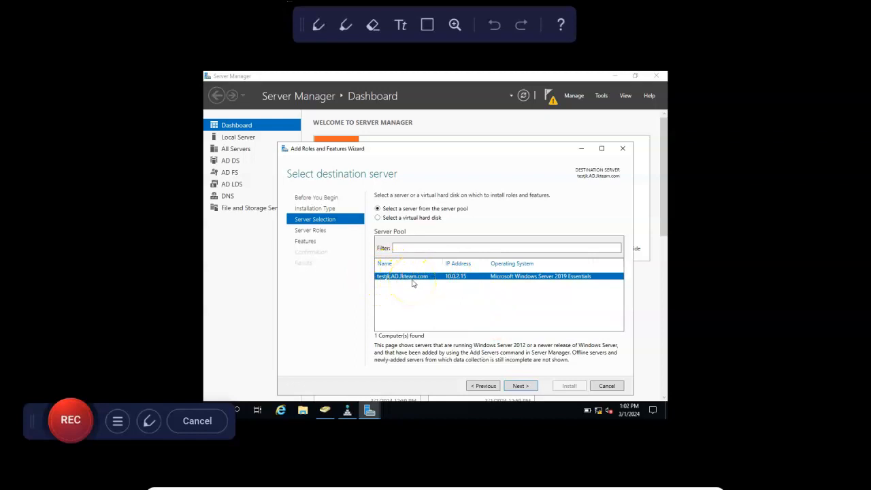
{"action": "left_click", "coordinate": [409, 218]}
{"action": "left_click", "coordinate": [409, 210]}
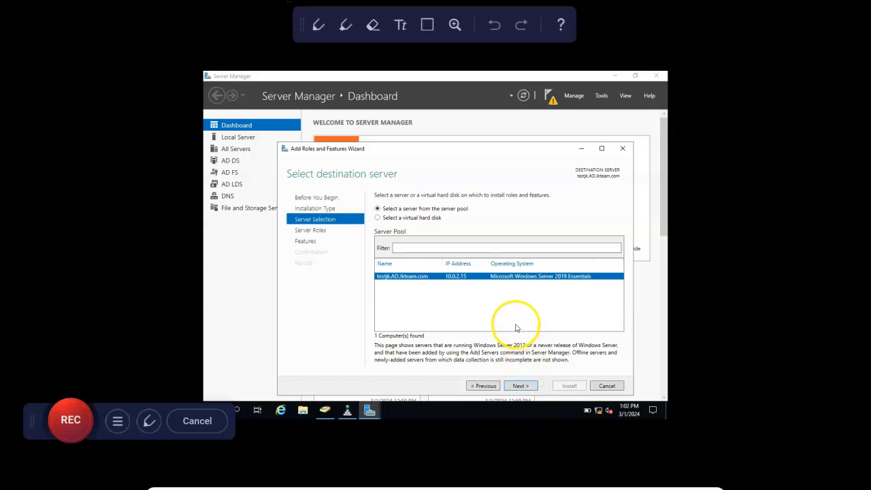
{"action": "left_click", "coordinate": [520, 386]}
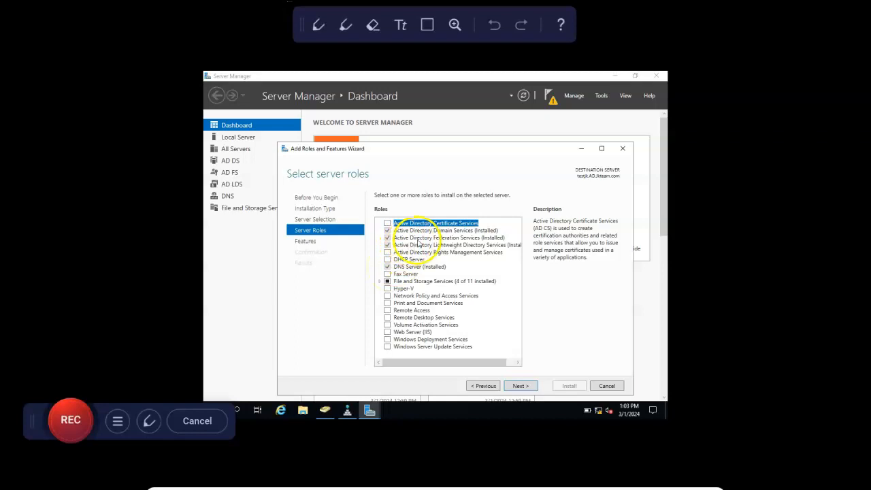
{"action": "left_click", "coordinate": [516, 386]}
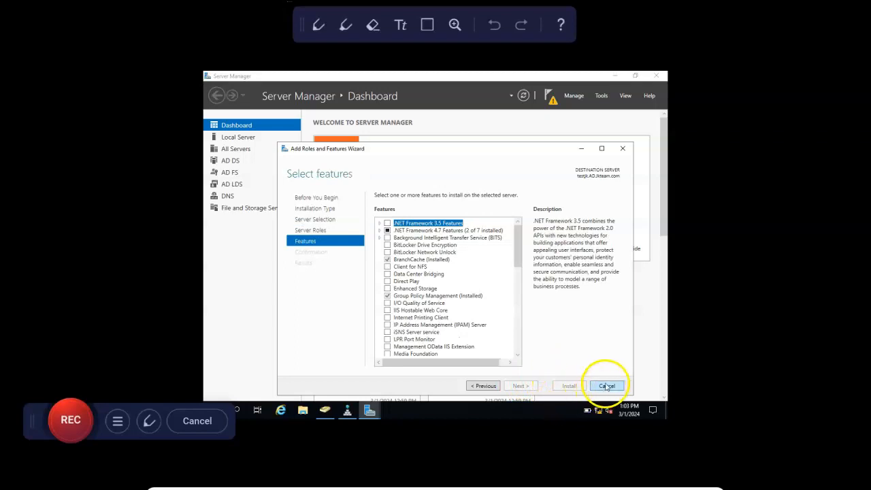
{"action": "left_click", "coordinate": [606, 386]}
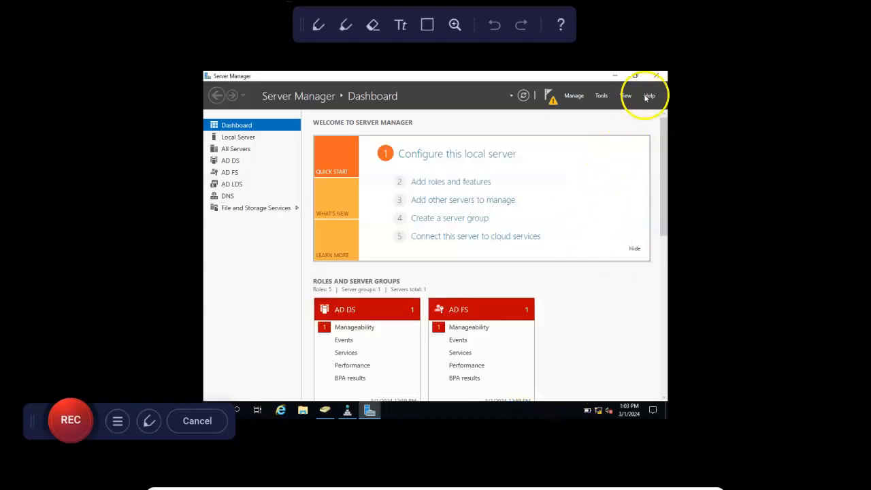
{"action": "left_click", "coordinate": [656, 75]}
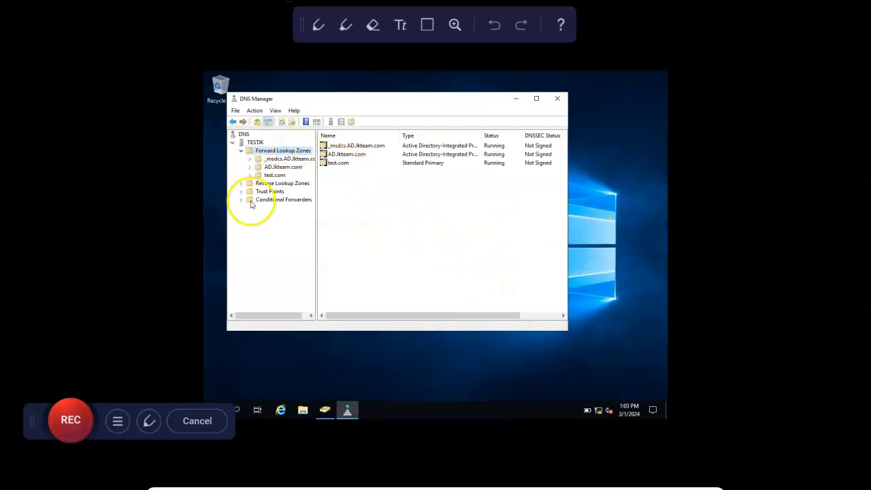
In DNS Manager, configure the TESTJK DNS server with a new forward lookup zone named mynewtest, maintained by this server.
{"action": "left_click", "coordinate": [258, 143]}
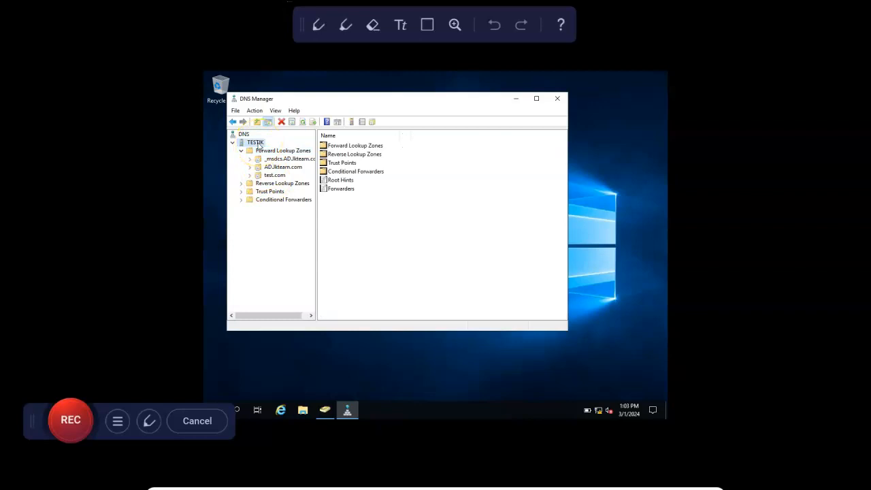
{"action": "right_click", "coordinate": [260, 145]}
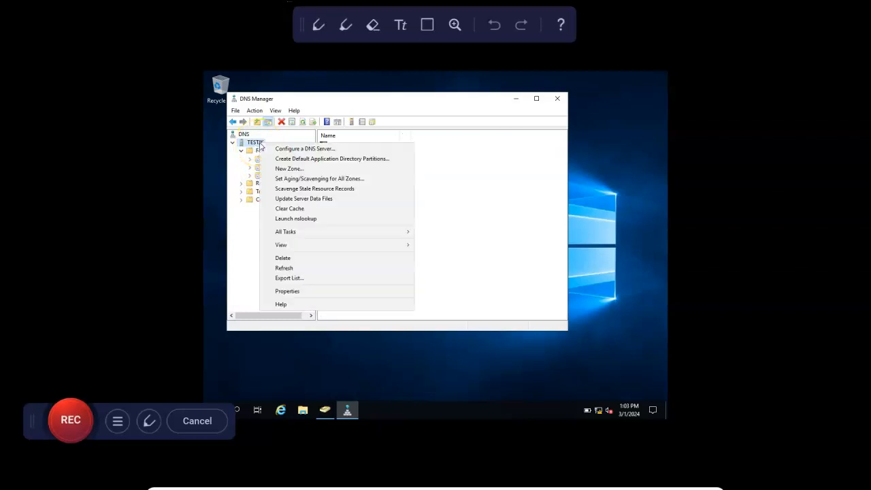
{"action": "left_click", "coordinate": [300, 149]}
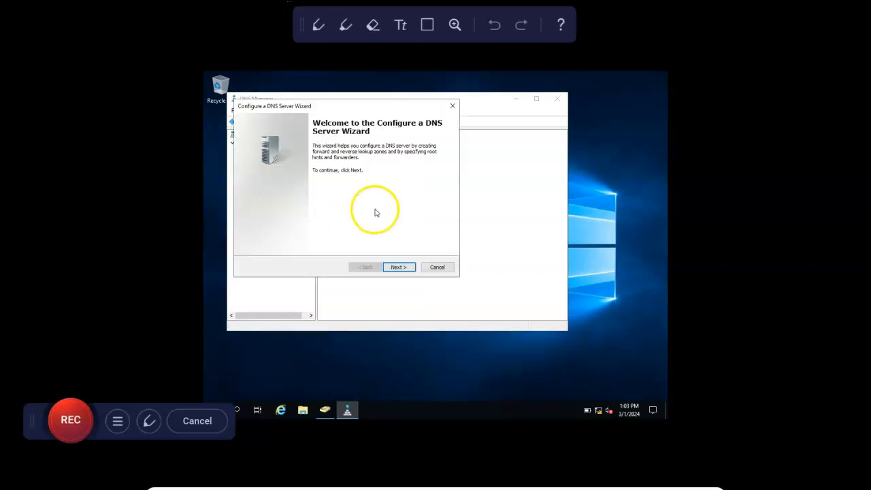
{"action": "left_click", "coordinate": [407, 268]}
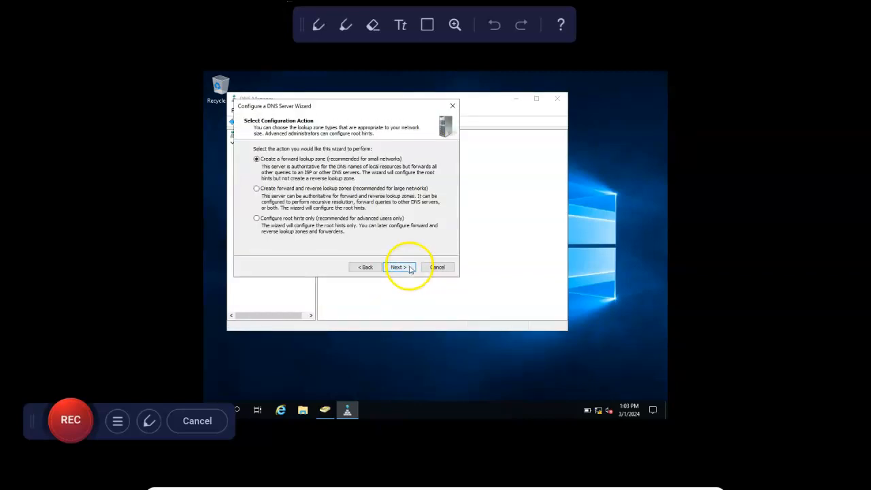
{"action": "left_click", "coordinate": [410, 269]}
{"action": "left_click", "coordinate": [405, 268]}
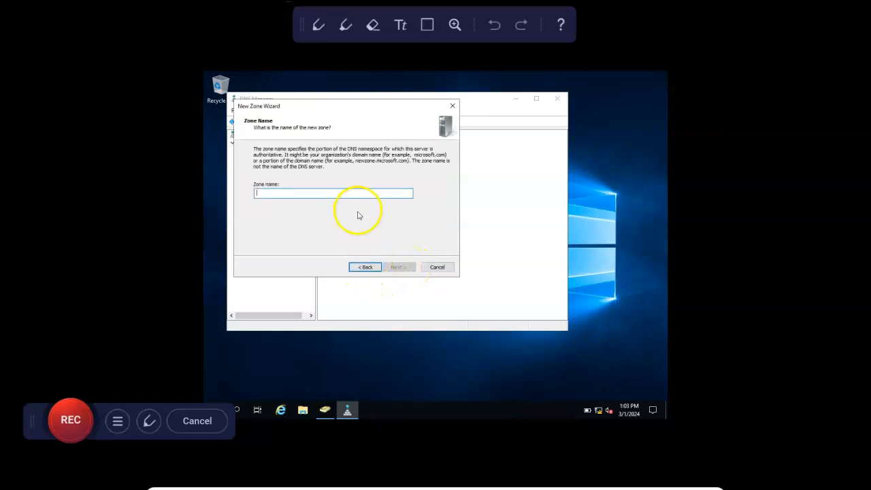
{"action": "type", "text": "mynewtest"}
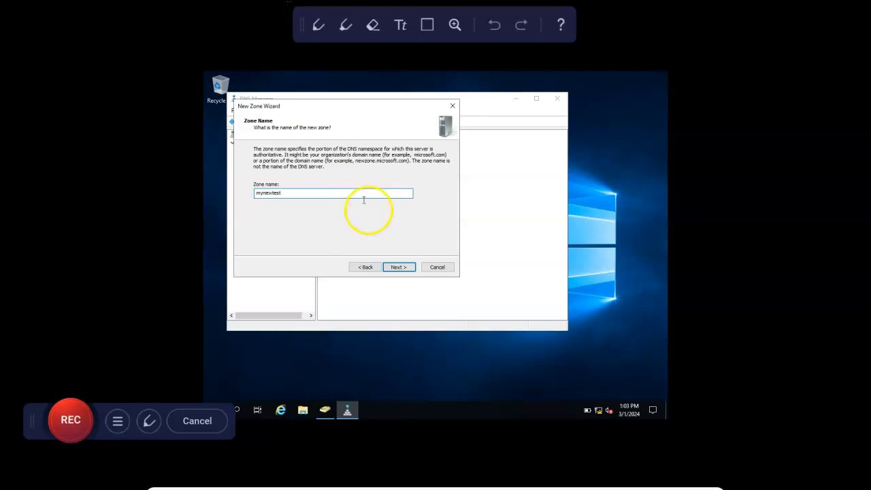
{"action": "left_click", "coordinate": [396, 270]}
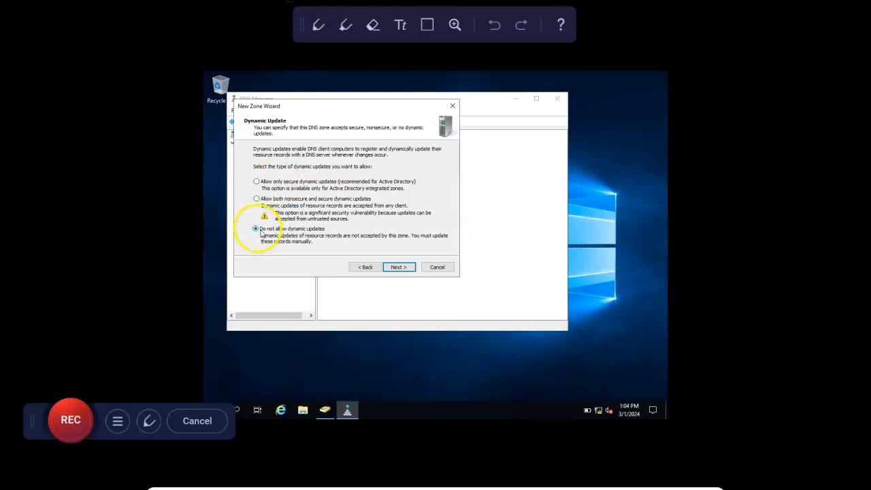
Disallow dynamic updates for the zone, choose not to forward queries, and finish the DNS server configuration.
{"action": "left_click", "coordinate": [392, 269]}
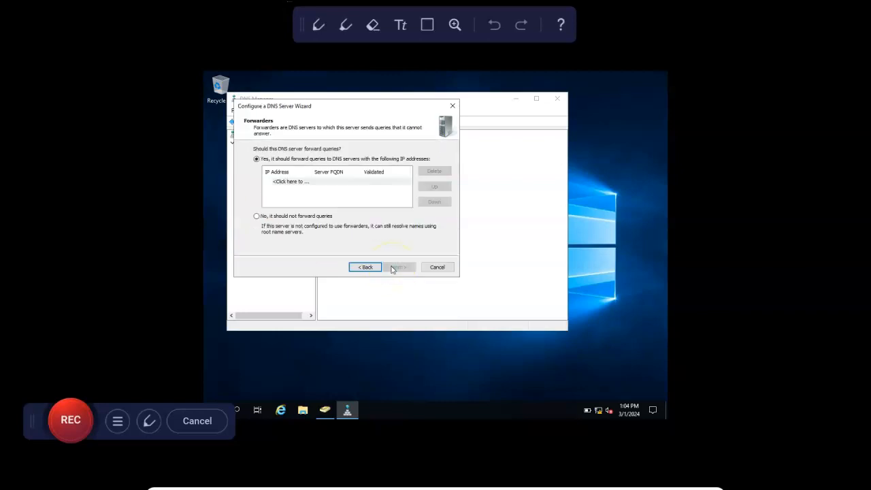
{"action": "left_click", "coordinate": [261, 219]}
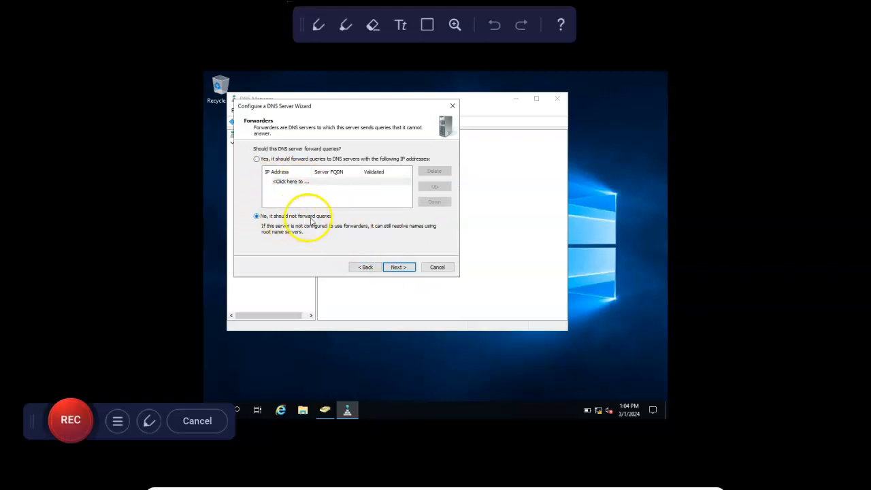
{"action": "left_click", "coordinate": [399, 267]}
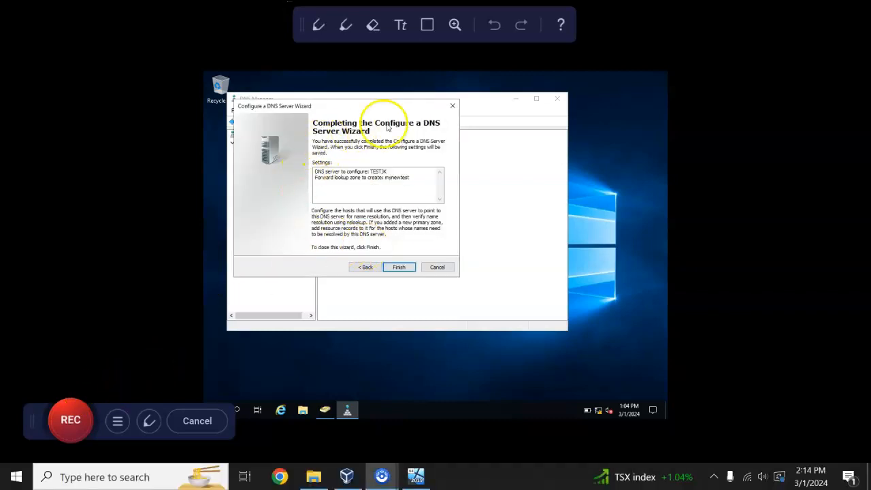
{"action": "left_click", "coordinate": [401, 268]}
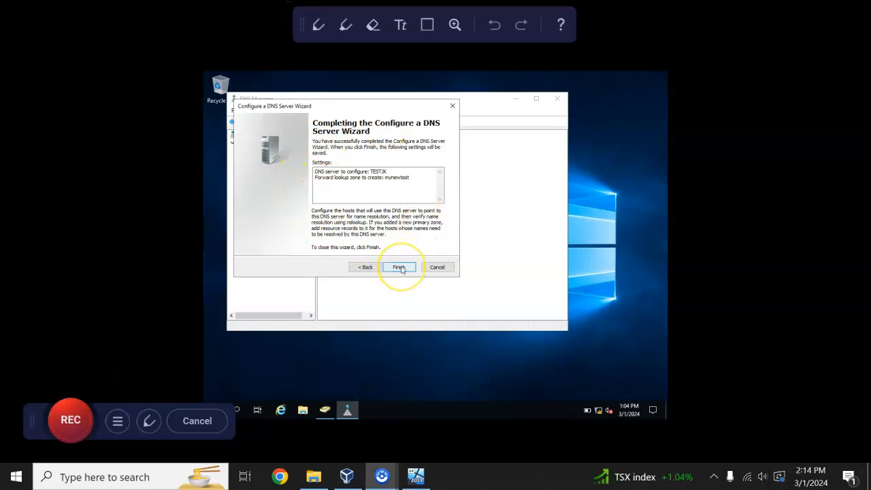
{"action": "left_click", "coordinate": [507, 279]}
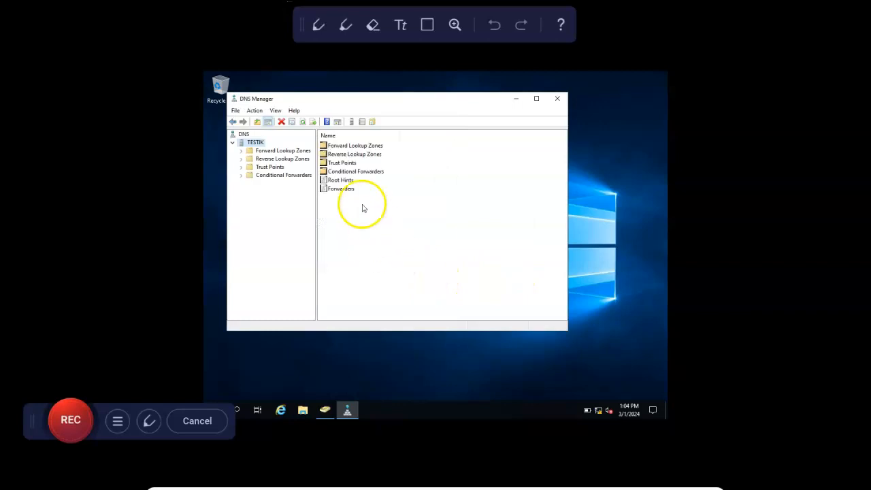
Add a host record named abcd with IP address 10.0.2.15 to the mynewtest forward lookup zone, without an associated pointer record.
{"action": "left_click", "coordinate": [241, 150]}
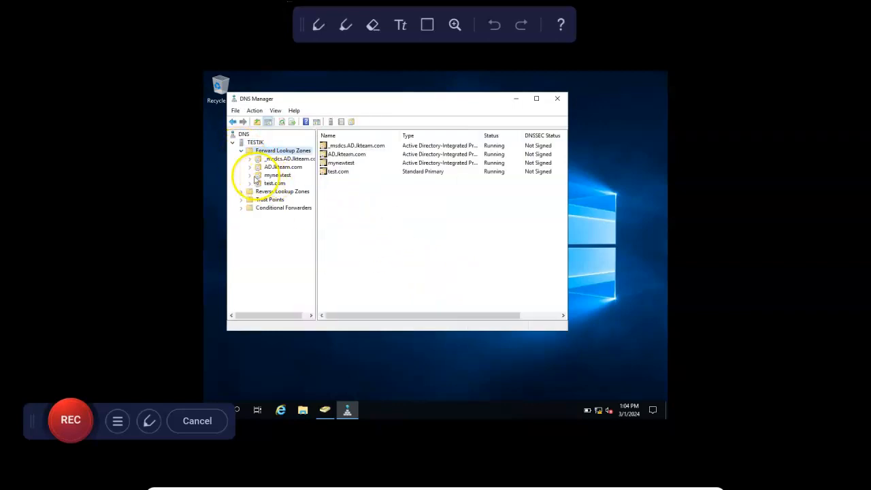
{"action": "left_click", "coordinate": [256, 176]}
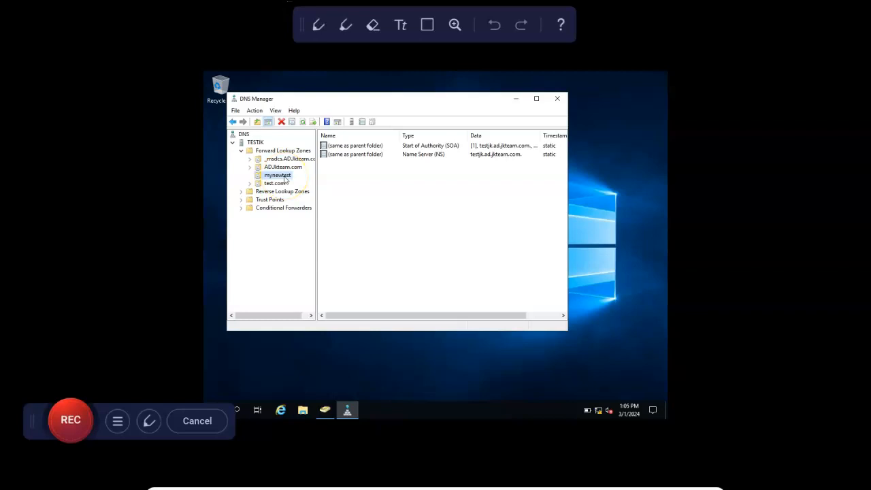
{"action": "right_click", "coordinate": [286, 178]}
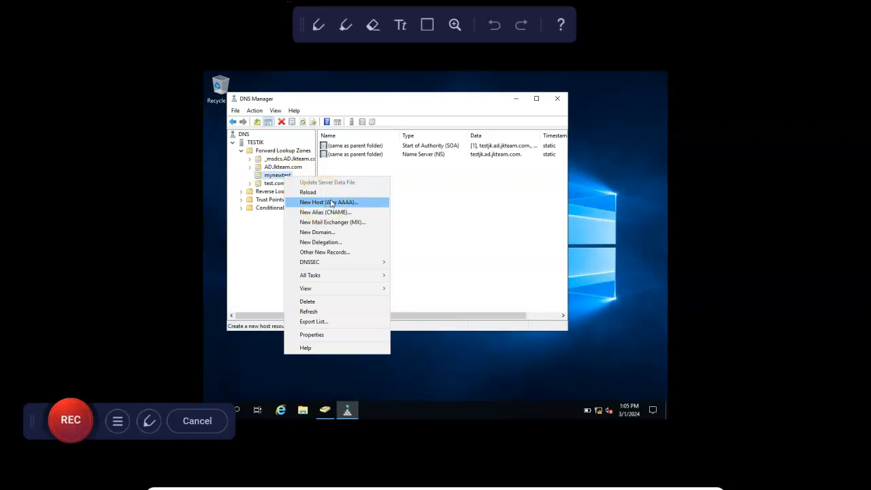
{"action": "left_click", "coordinate": [331, 203]}
{"action": "left_click", "coordinate": [343, 162]}
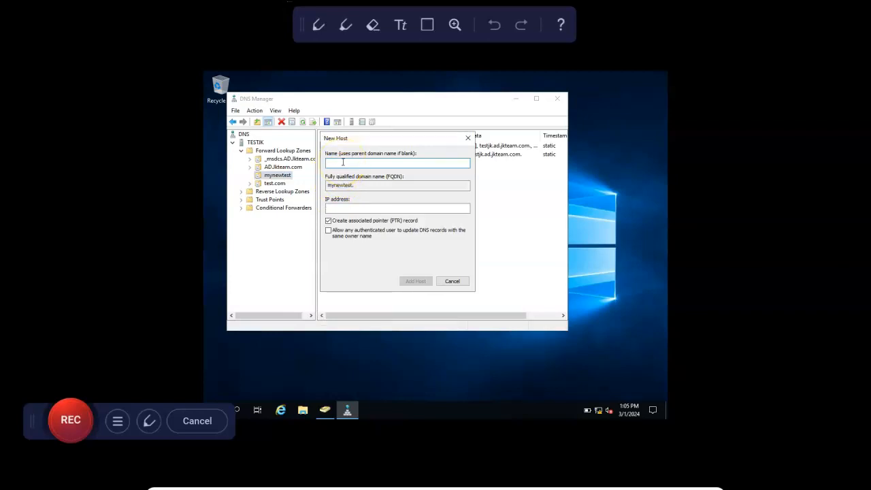
{"action": "type", "text": "abcd"}
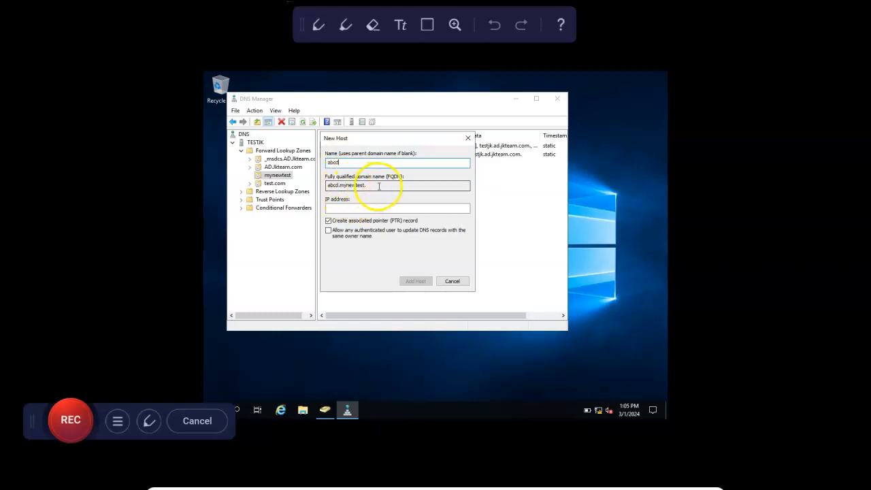
{"action": "left_click", "coordinate": [350, 211]}
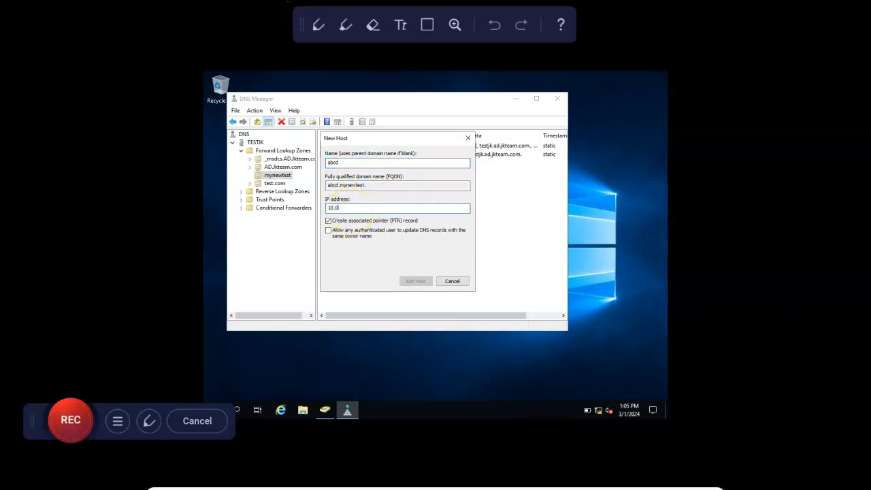
{"action": "type", "text": "10.0.2.15"}
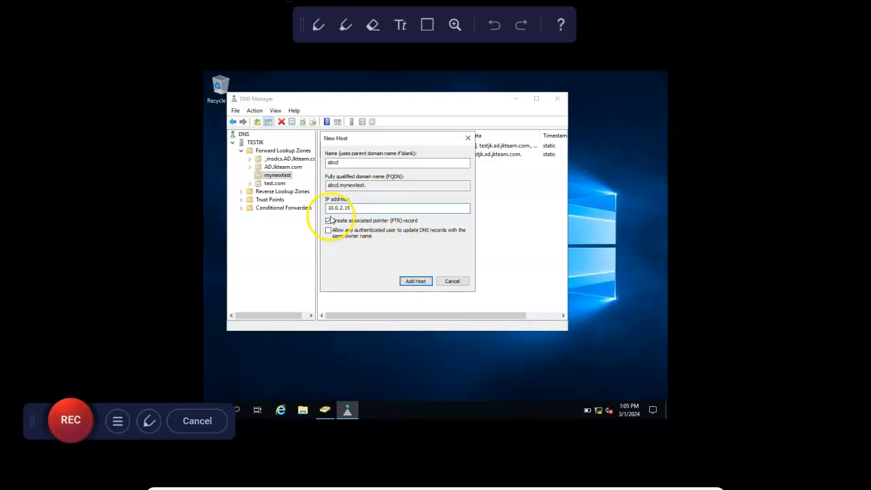
{"action": "left_click", "coordinate": [329, 222]}
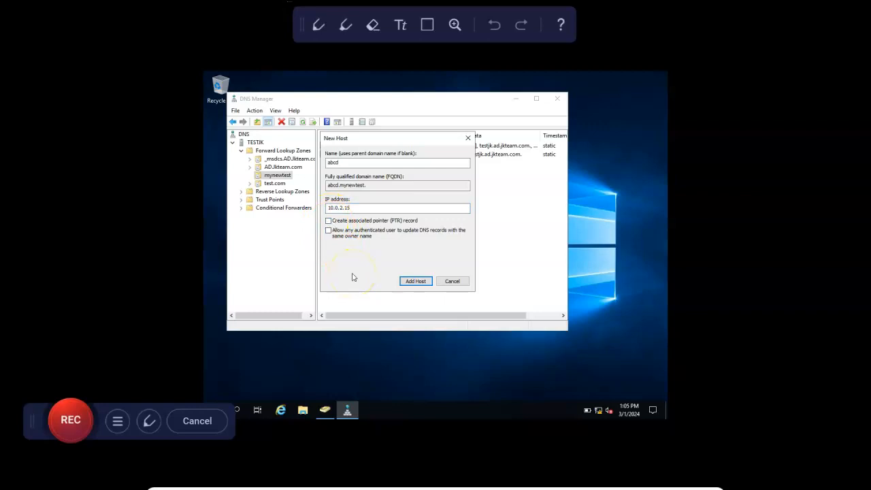
{"action": "left_click", "coordinate": [423, 283]}
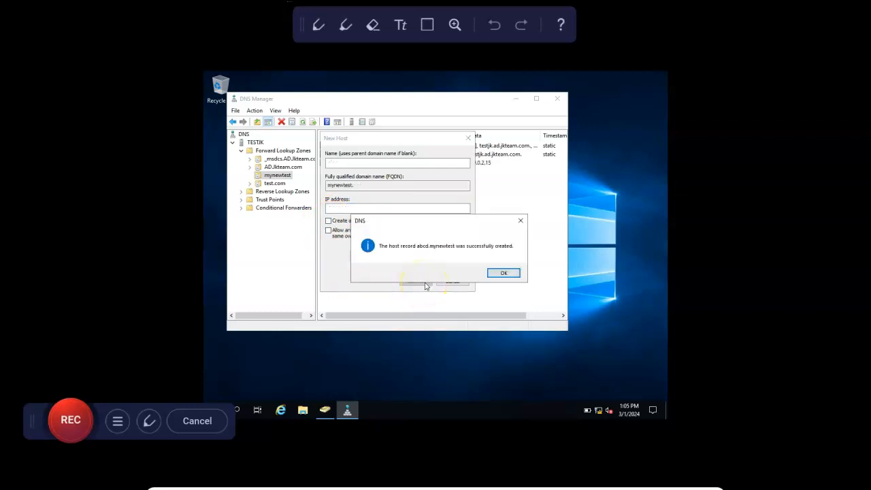
{"action": "left_click", "coordinate": [504, 274]}
{"action": "left_click", "coordinate": [453, 282]}
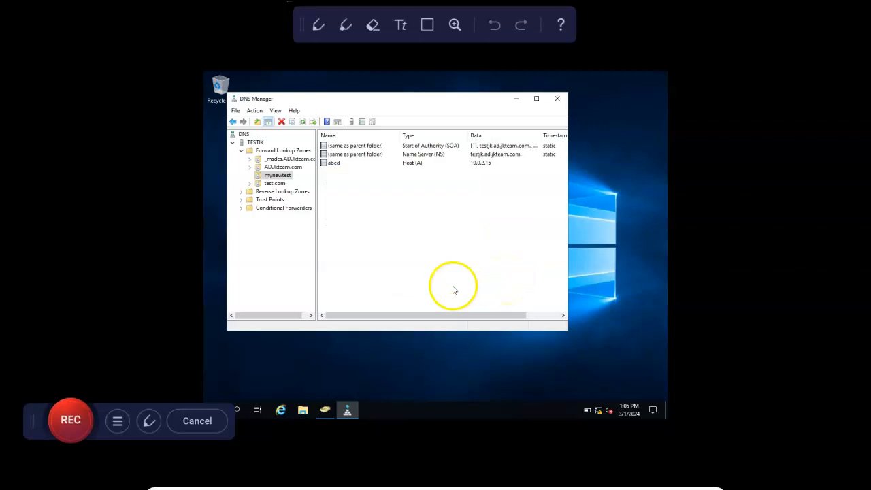
Start a new reverse lookup zone as a primary zone stored in Active Directory, replicated to all DNS servers on domain controllers in the AD.Jkteam.com domain.
{"action": "double_click", "coordinate": [247, 194]}
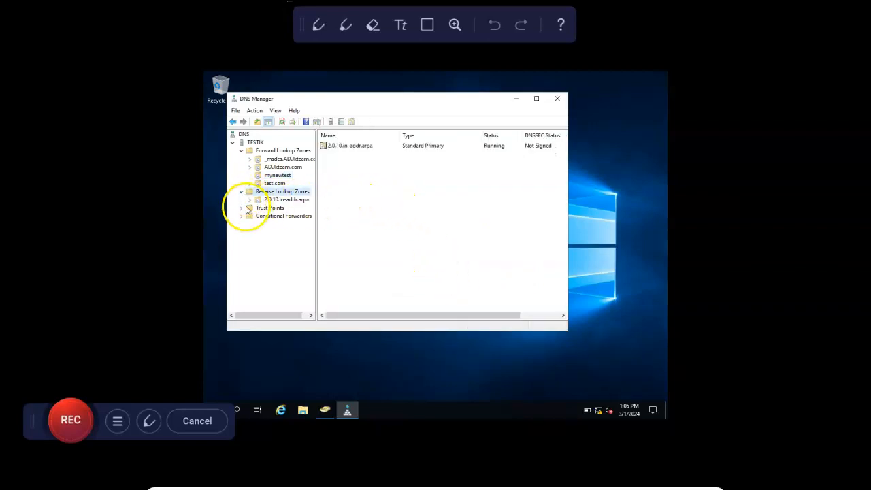
{"action": "left_click", "coordinate": [260, 199]}
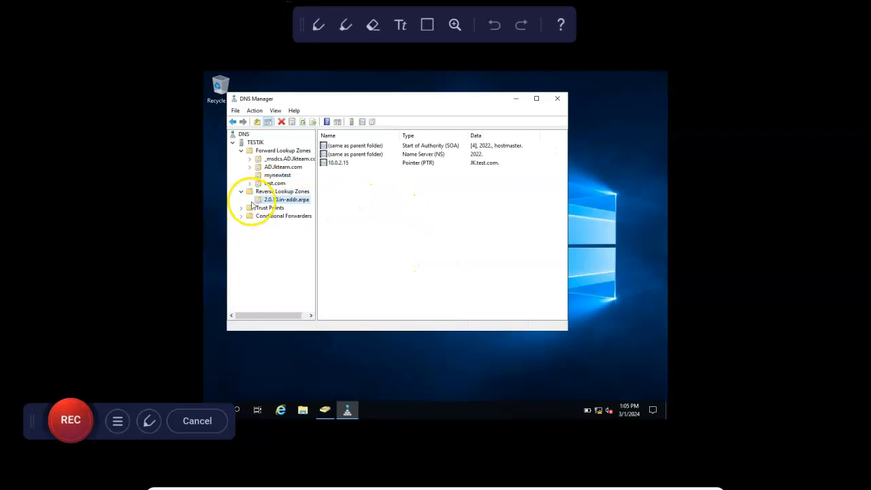
{"action": "right_click", "coordinate": [298, 195]}
{"action": "left_click", "coordinate": [341, 199]}
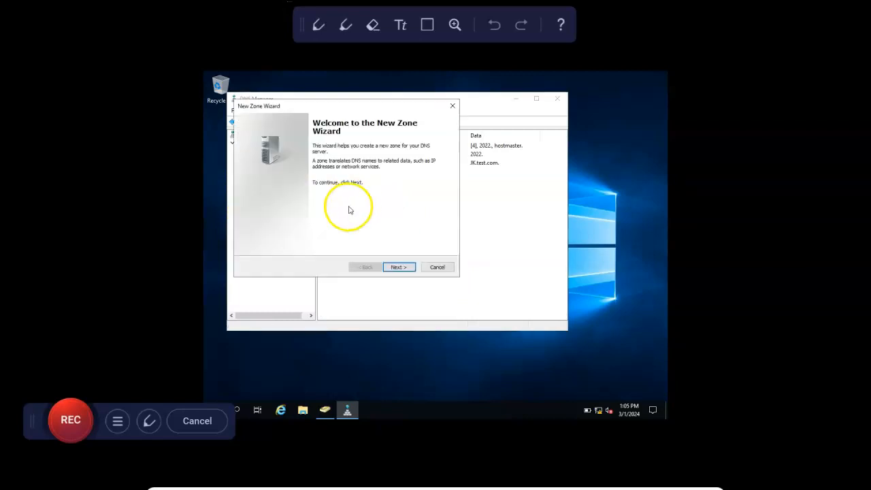
{"action": "left_click", "coordinate": [403, 268]}
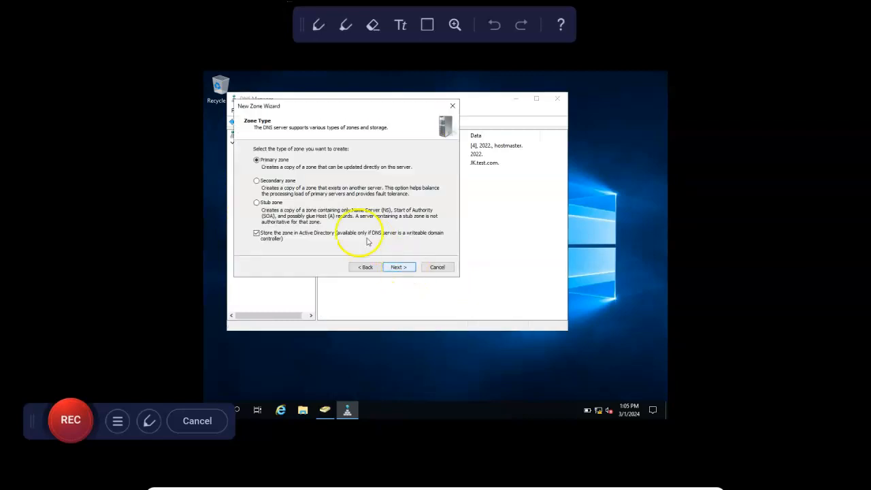
{"action": "left_click", "coordinate": [397, 268]}
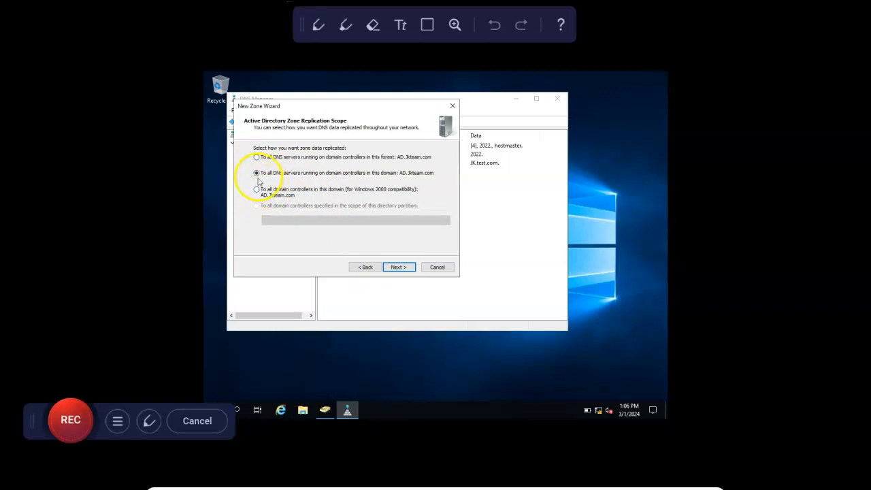
{"action": "left_click", "coordinate": [400, 267]}
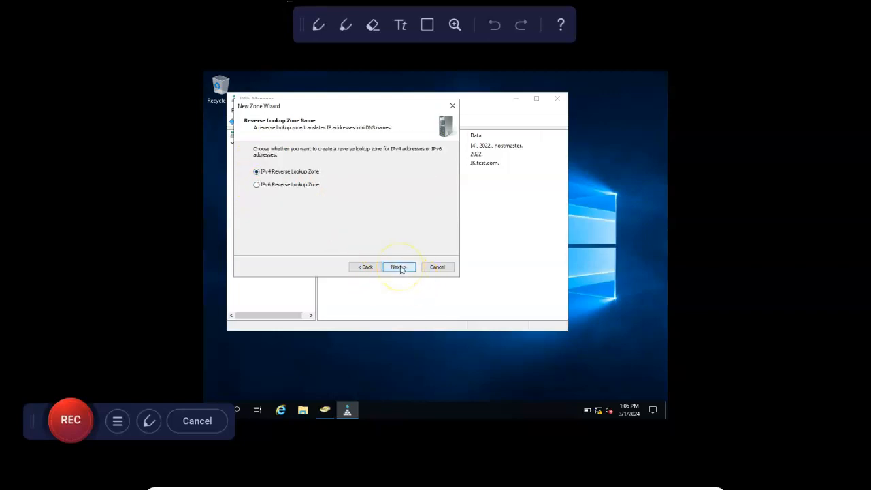
Try to create the IPv4 reverse lookup zone for network ID 10.0.2 with only secure dynamic updates allowed, and leave the wizard.
{"action": "left_click", "coordinate": [400, 267]}
{"action": "left_click", "coordinate": [265, 167]}
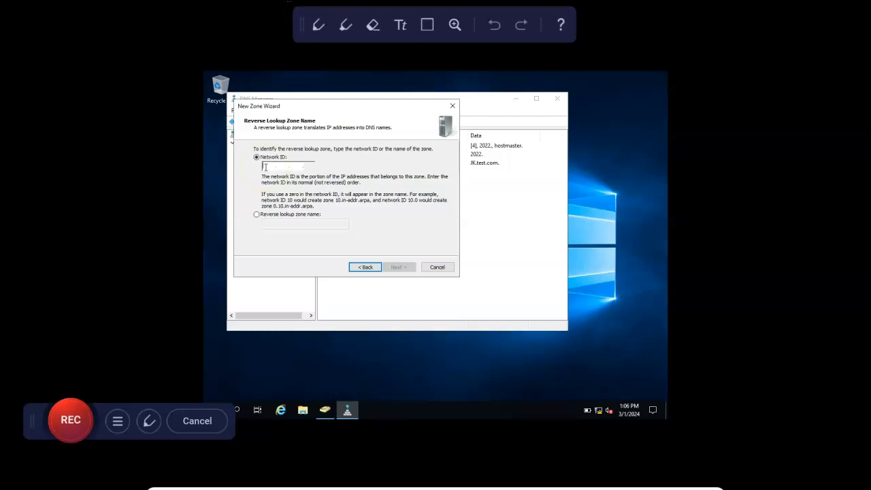
{"action": "type", "text": "10.0.2."}
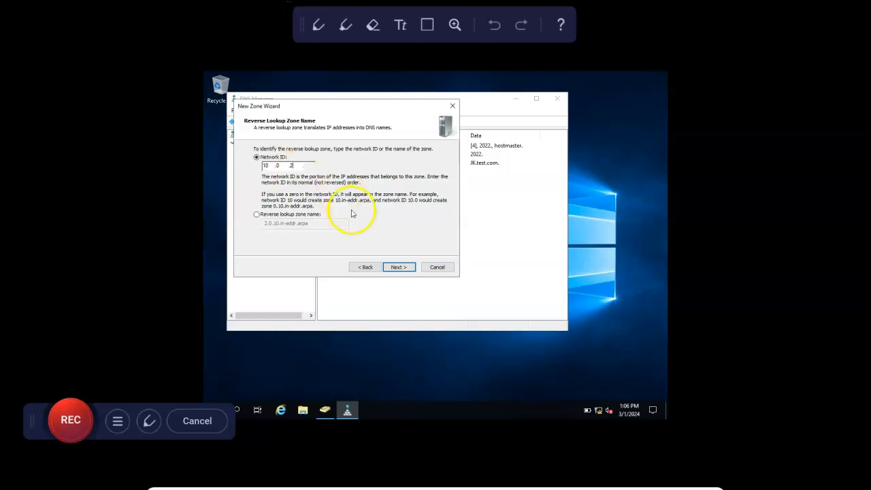
{"action": "left_click", "coordinate": [390, 271]}
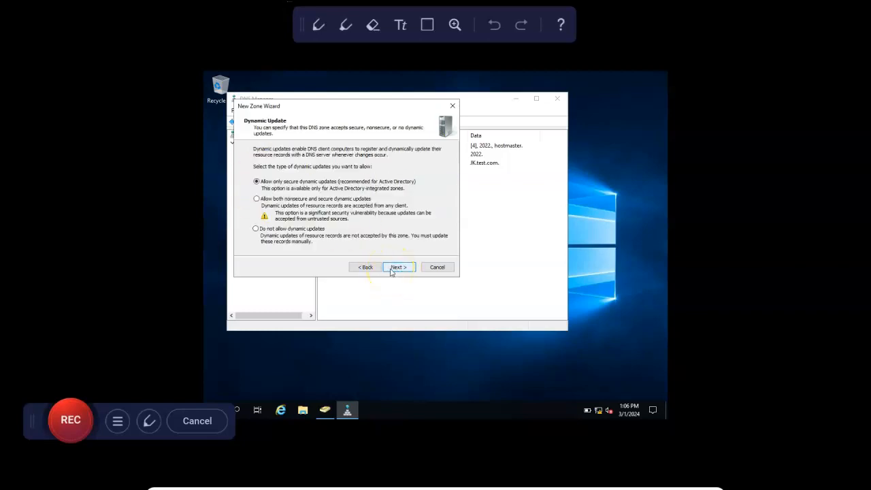
{"action": "left_click", "coordinate": [395, 267]}
{"action": "left_click", "coordinate": [394, 268]}
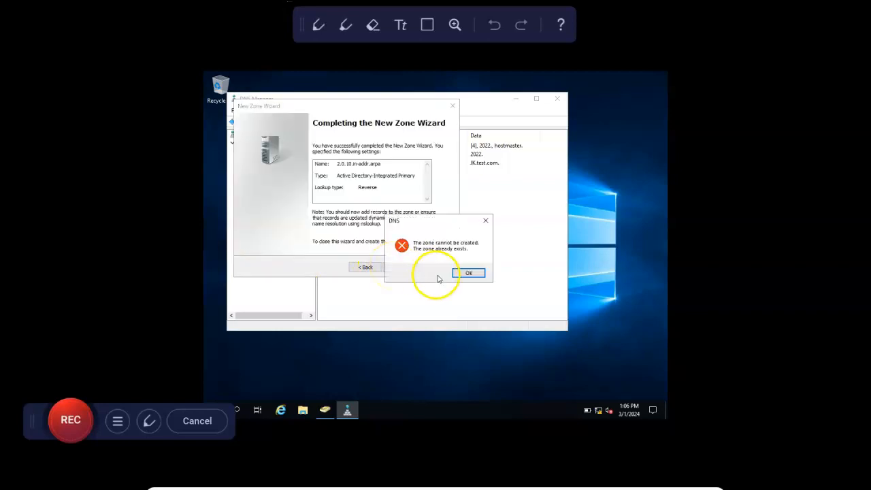
{"action": "left_click", "coordinate": [468, 272]}
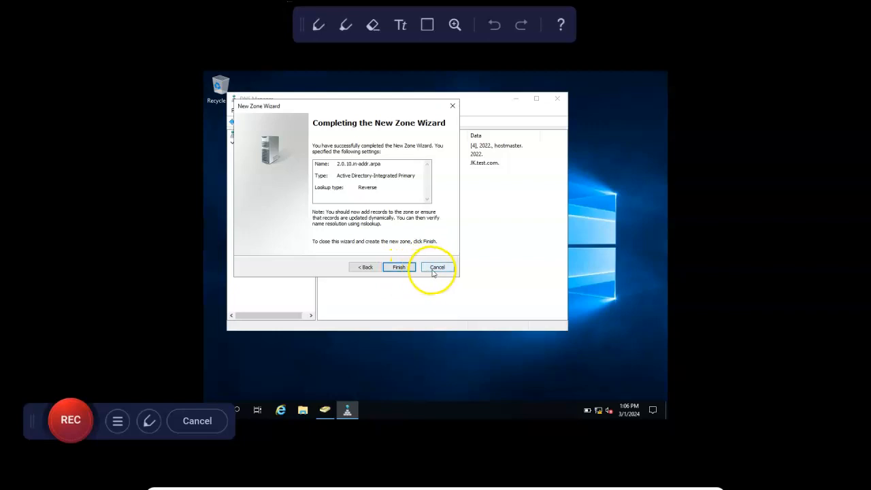
{"action": "left_click", "coordinate": [436, 267]}
Examine the host name and fully qualified domain name of the 10.0.2.15 pointer record in the 2.0.10.in-addr.arpa zone without changing them.
{"action": "left_click", "coordinate": [283, 191]}
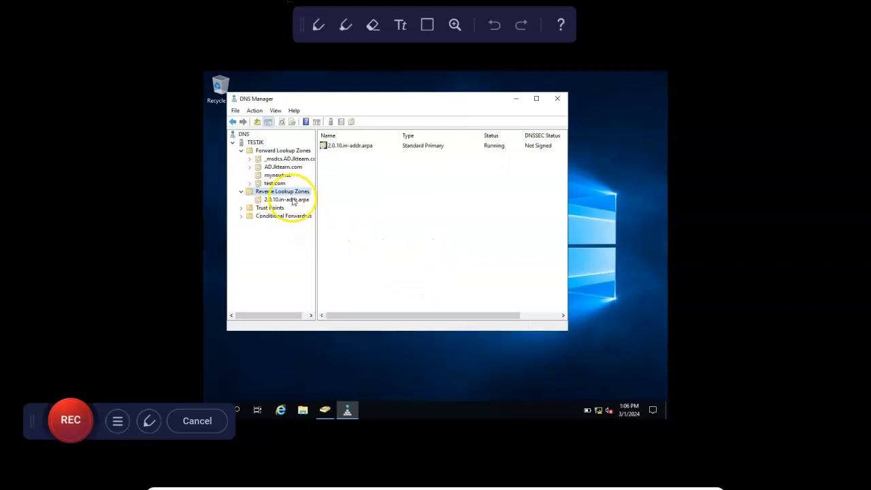
{"action": "left_click", "coordinate": [289, 199]}
{"action": "right_click", "coordinate": [359, 191]}
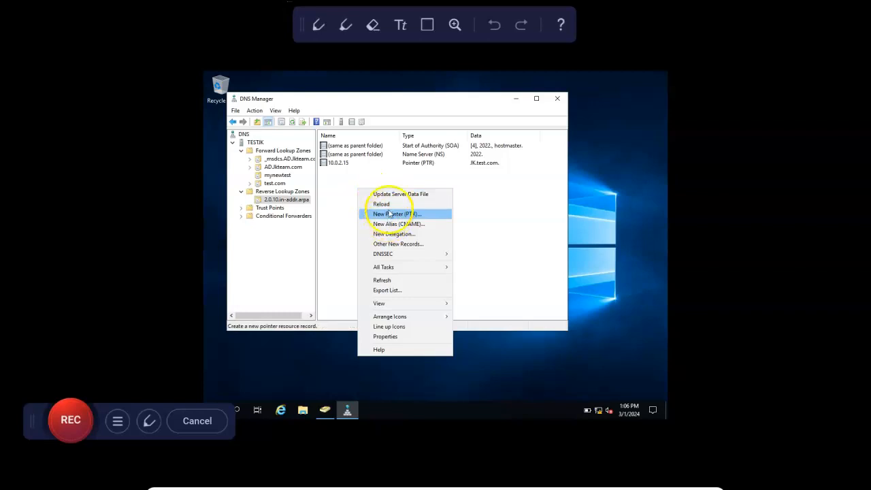
{"action": "left_click", "coordinate": [335, 164]}
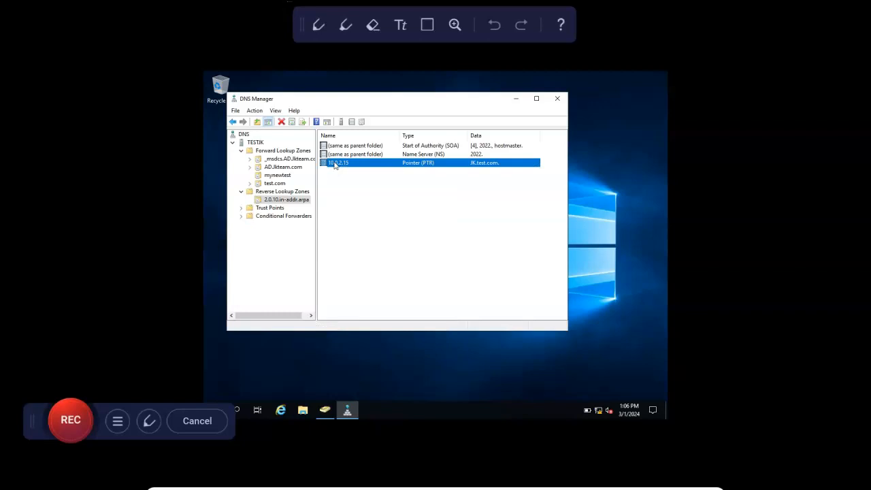
{"action": "key", "text": "Return"}
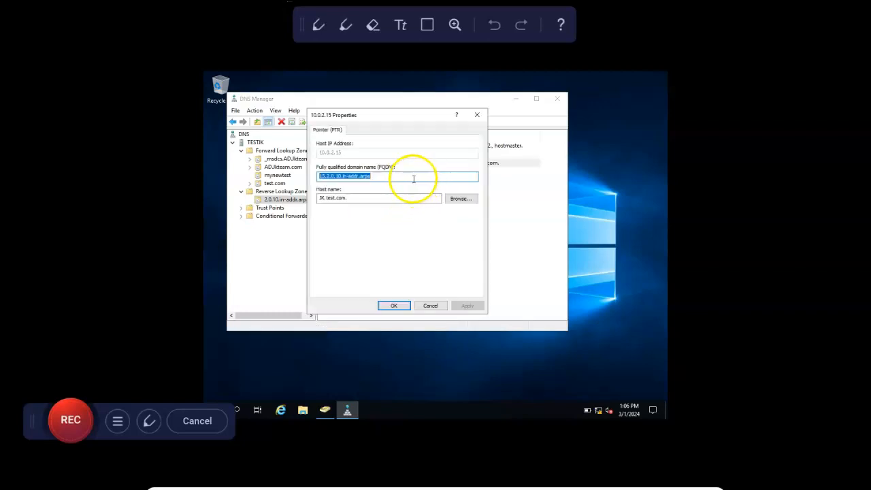
{"action": "left_click", "coordinate": [358, 197]}
{"action": "left_click_drag", "start_coordinate": [344, 198], "coordinate": [312, 196]}
{"action": "left_click_drag", "start_coordinate": [371, 176], "coordinate": [315, 177]}
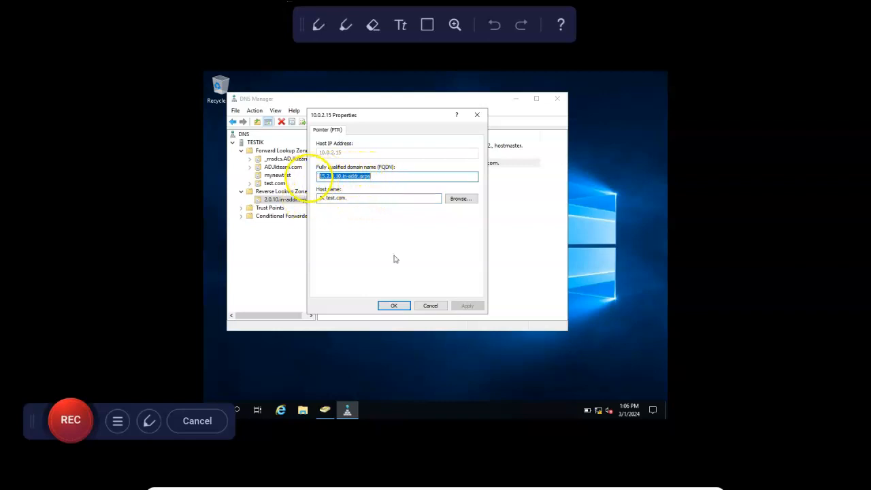
{"action": "left_click", "coordinate": [431, 305]}
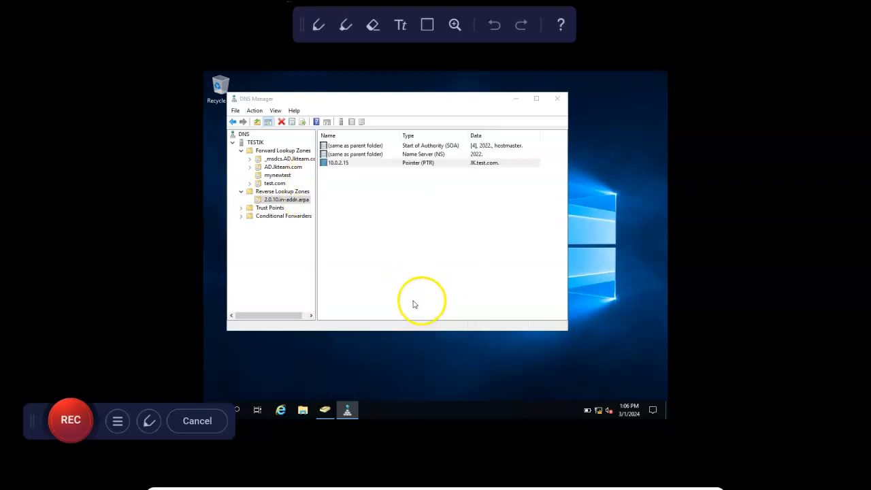
Enable updating the associated pointer (PTR) record for the abcd host record in the mynewtest zone, and apply the change.
{"action": "left_click", "coordinate": [277, 175]}
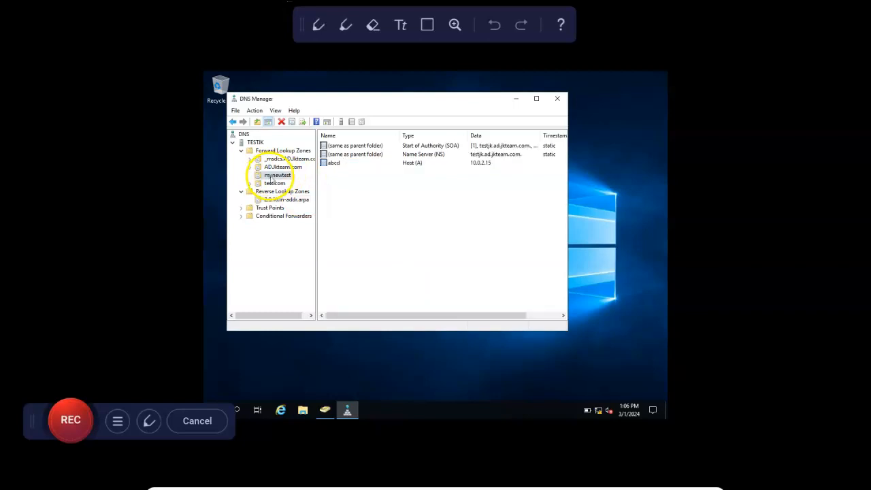
{"action": "left_click", "coordinate": [335, 166]}
{"action": "double_click", "coordinate": [334, 166]}
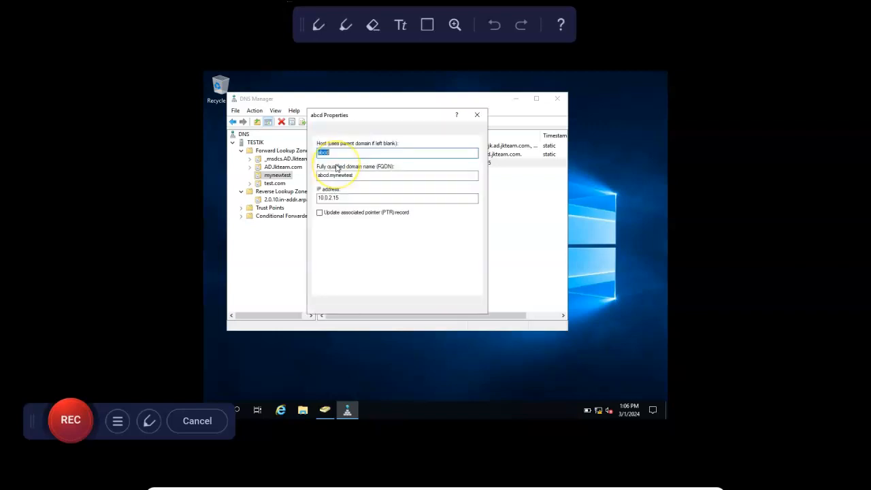
{"action": "left_click", "coordinate": [322, 214]}
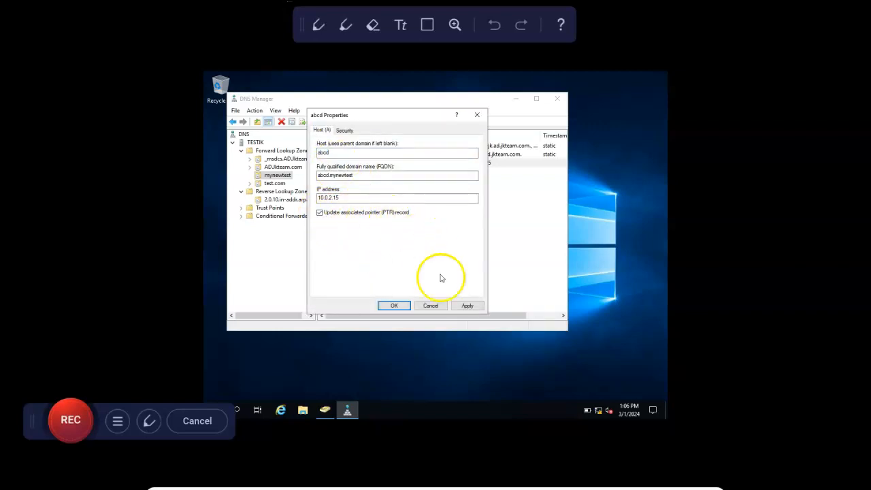
{"action": "left_click", "coordinate": [467, 305]}
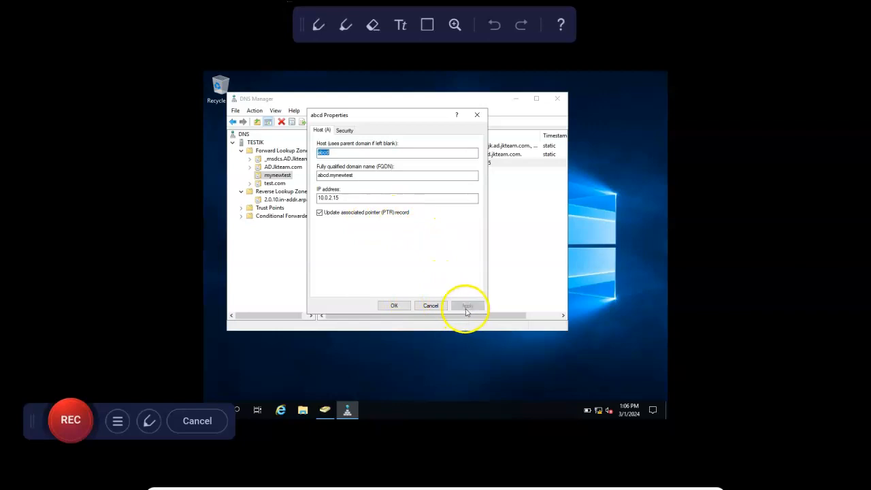
{"action": "left_click", "coordinate": [395, 306]}
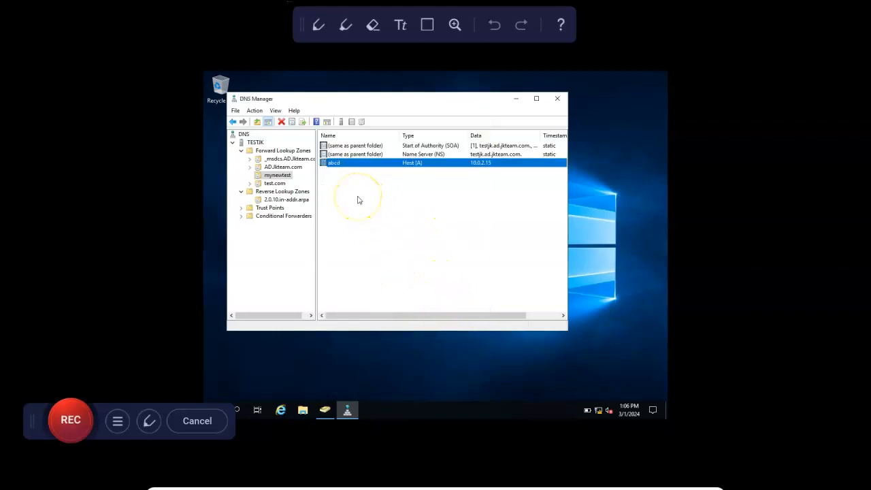